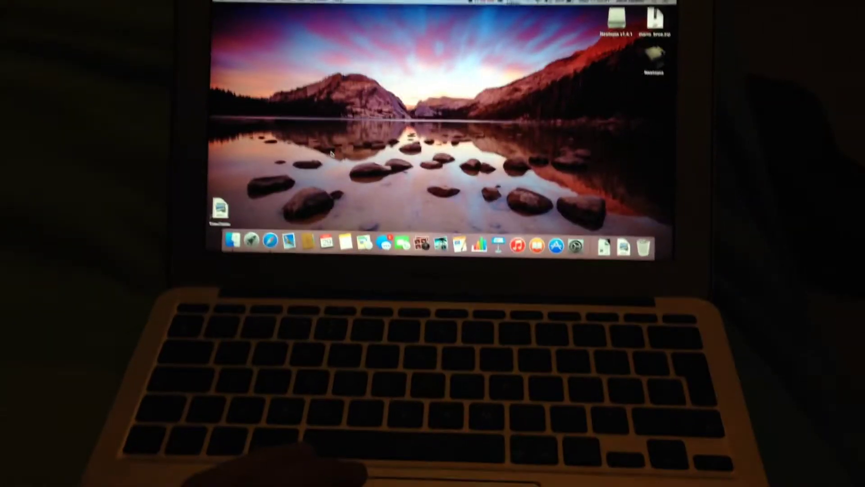
# Switch to Safari with the Wikipedia Logitech Media Server article
pyautogui.press('super+Tab')
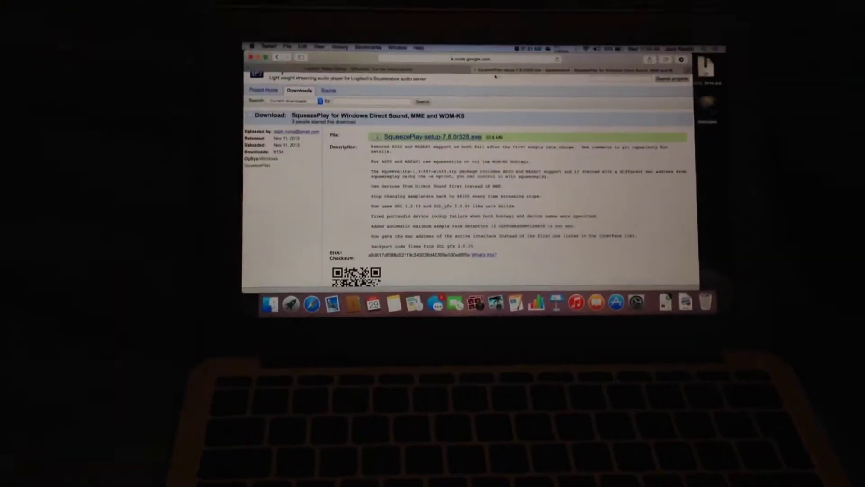
# Move from the SqueezePlay for Windows tab back to the Wikipedia article tab
pyautogui.hotkey('ctrl', 'shift', 'Tab')
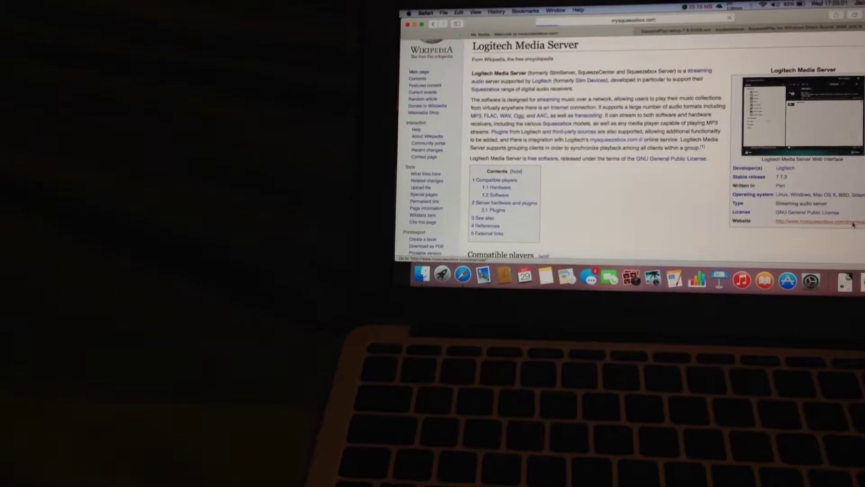
# Follow the infobox Website link to mysqueezebox.com
pyautogui.click(853, 223)
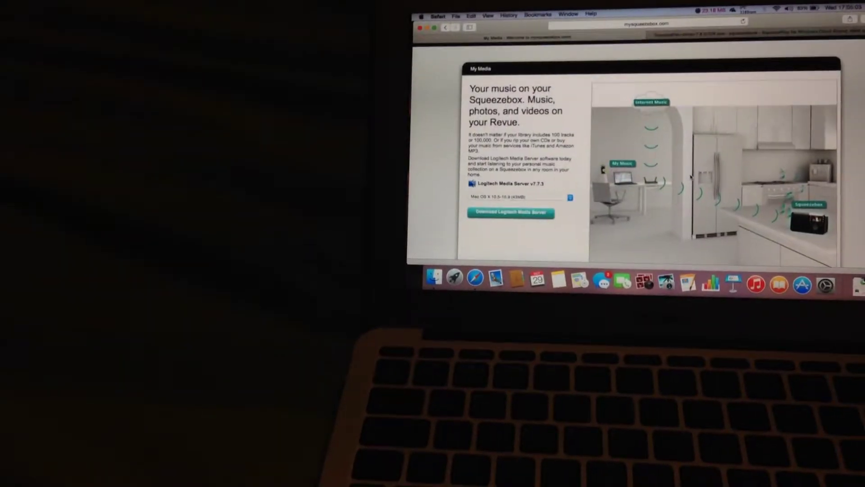
# Open the OS version dropdown for the Logitech Media Server v7.7.3 download
pyautogui.click(541, 197)
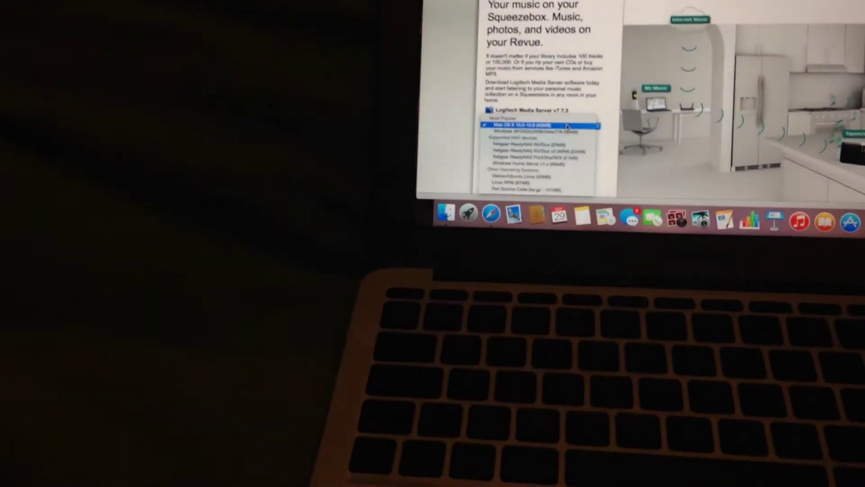